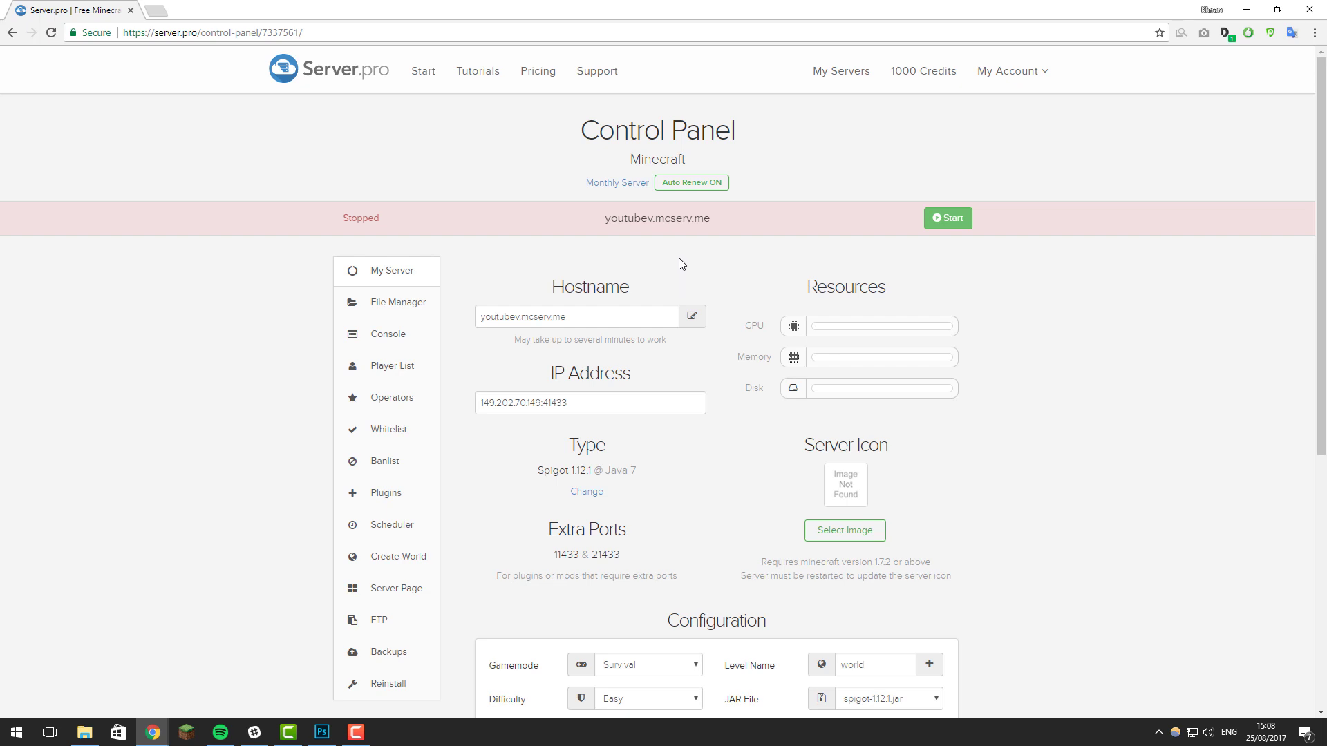
Show the server console log with the unsupported major.minor version 52.0 error
{"action": "left_click", "coordinate": [390, 337]}
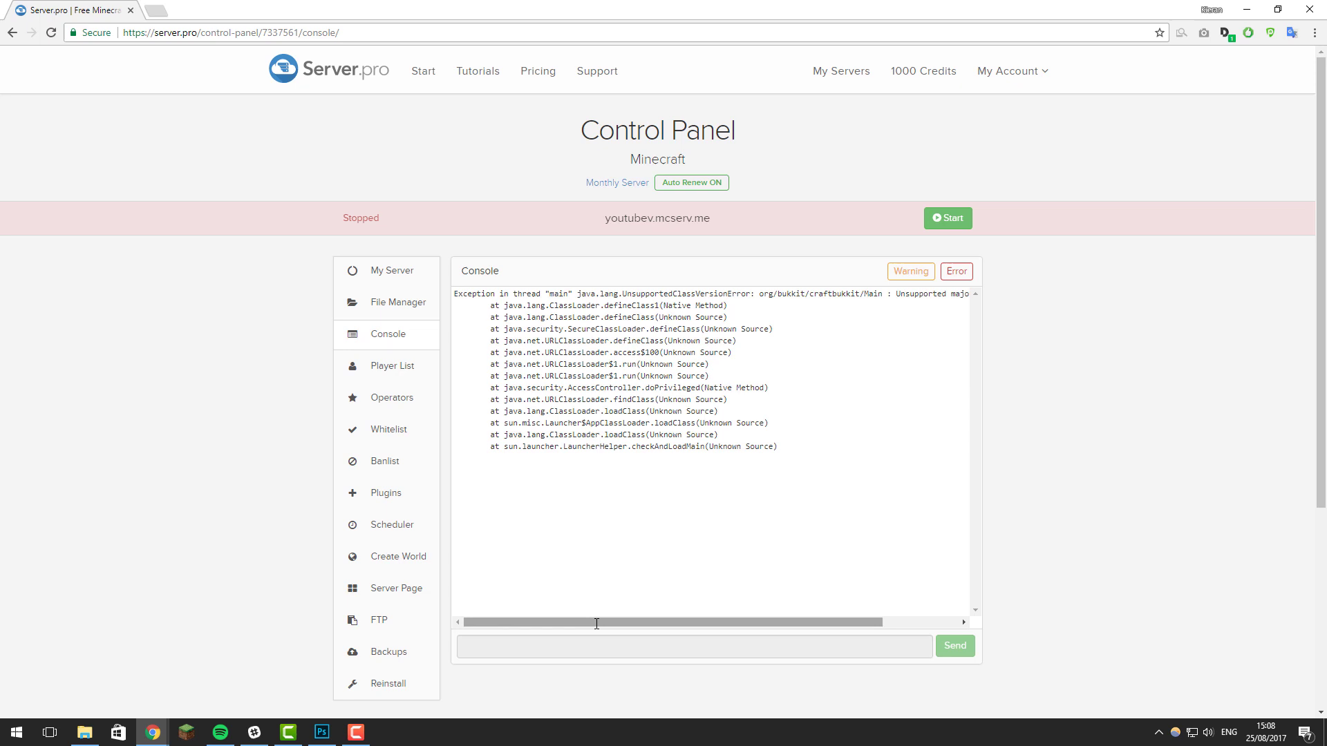
{"action": "left_click_drag", "start_coordinate": [595, 623], "coordinate": [781, 619]}
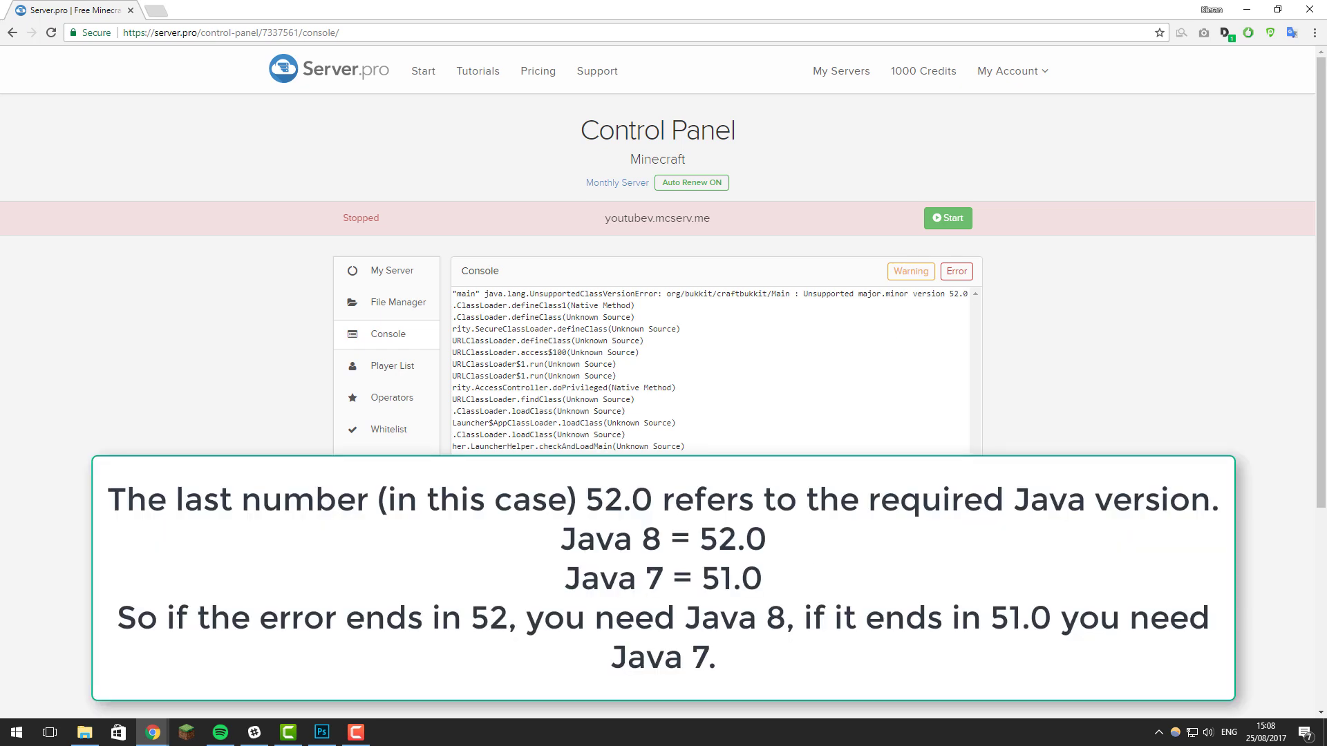
{"action": "scroll", "coordinate": [711, 363], "scroll_direction": "left", "scroll_amount": 2}
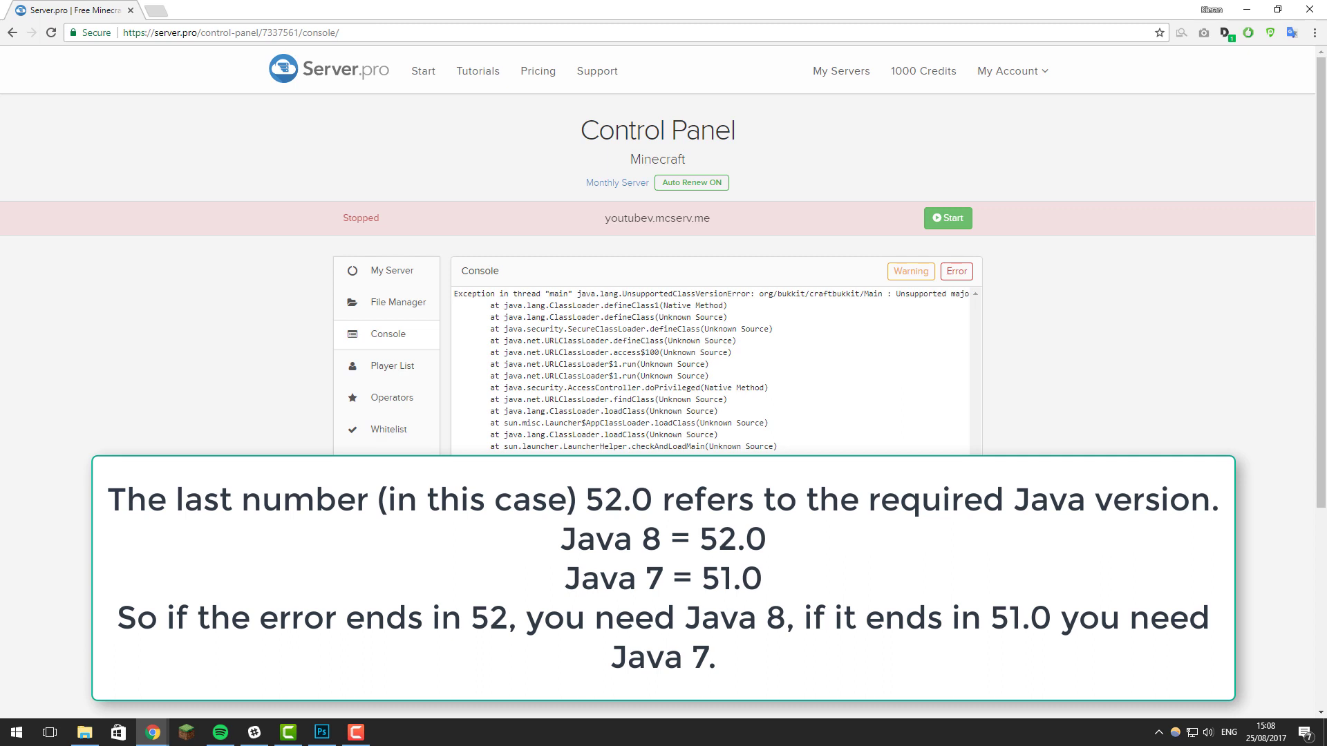
{"action": "scroll", "coordinate": [711, 363], "scroll_direction": "right", "scroll_amount": 2}
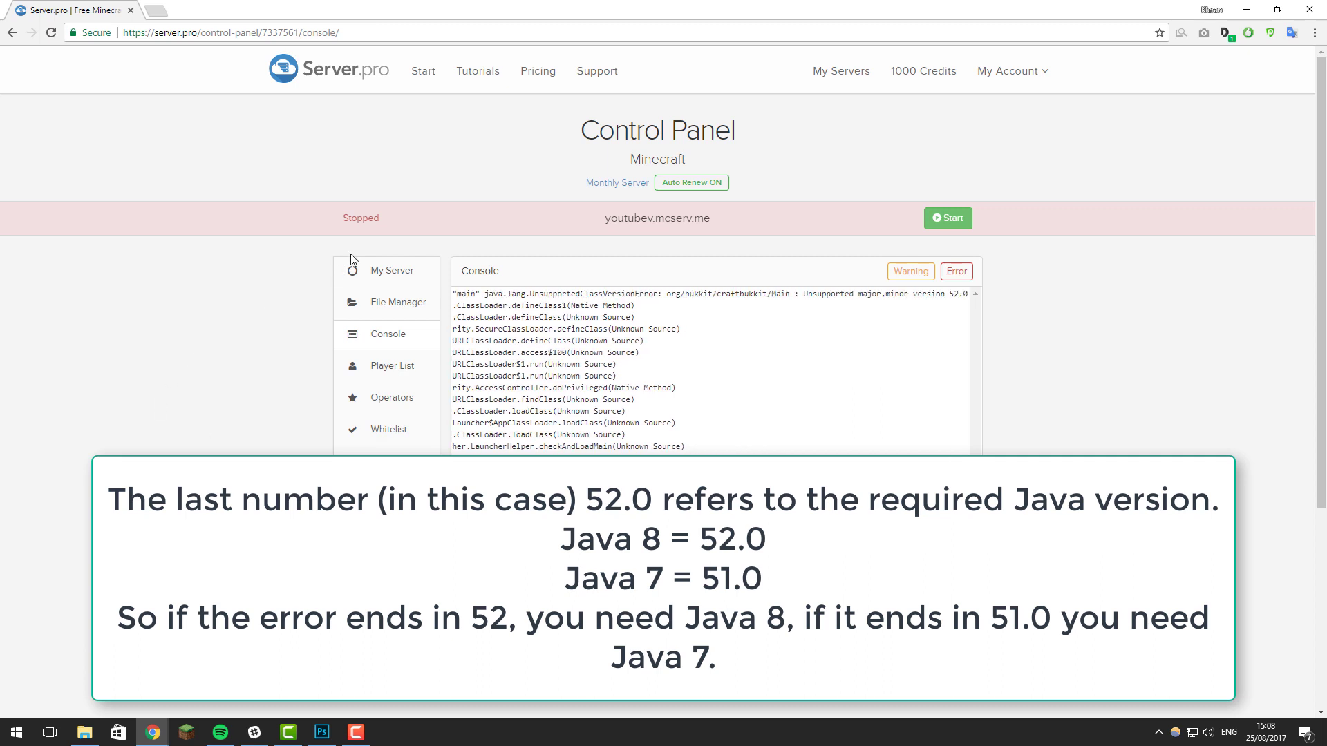
Go back to the My Server overview showing Spigot 1.12.1 on Java 7
{"action": "left_click", "coordinate": [398, 276]}
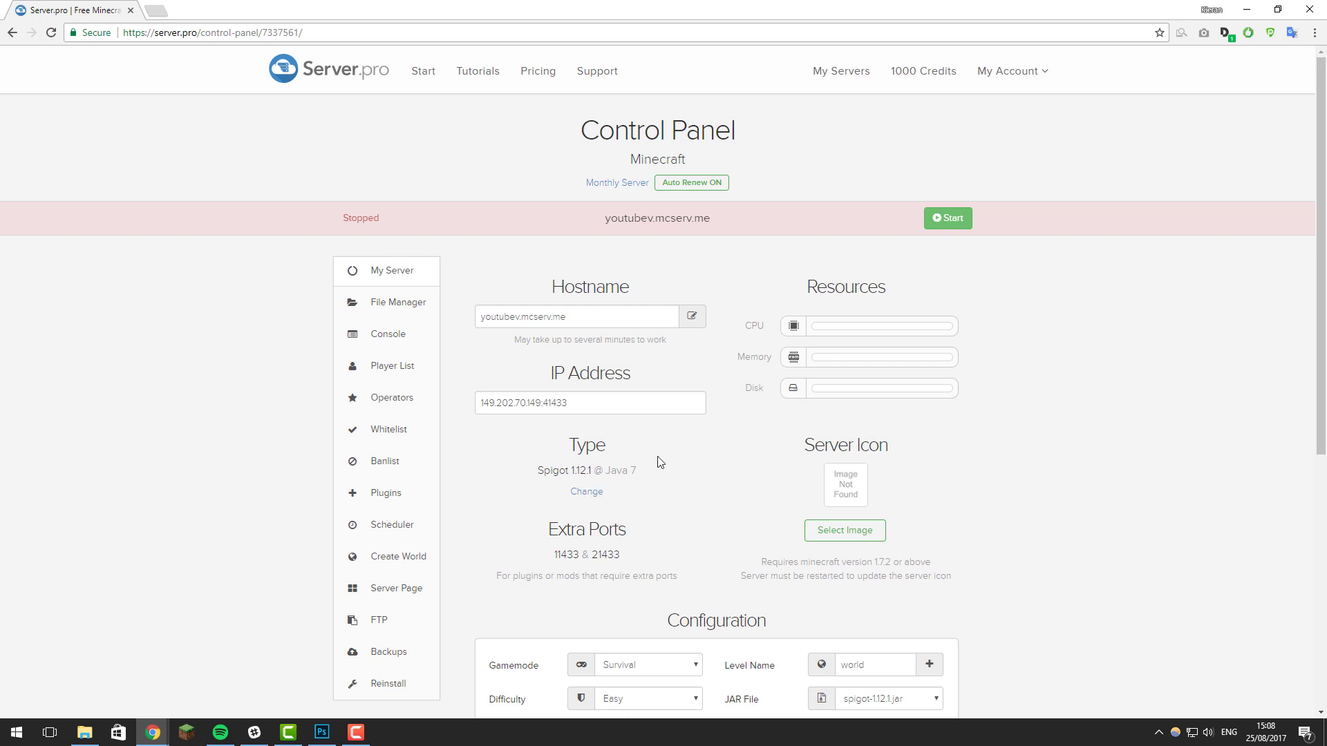
Reinstall Spigot 1.12.1 with Java 8, choosing No for Remove Files
{"action": "left_click", "coordinate": [582, 494]}
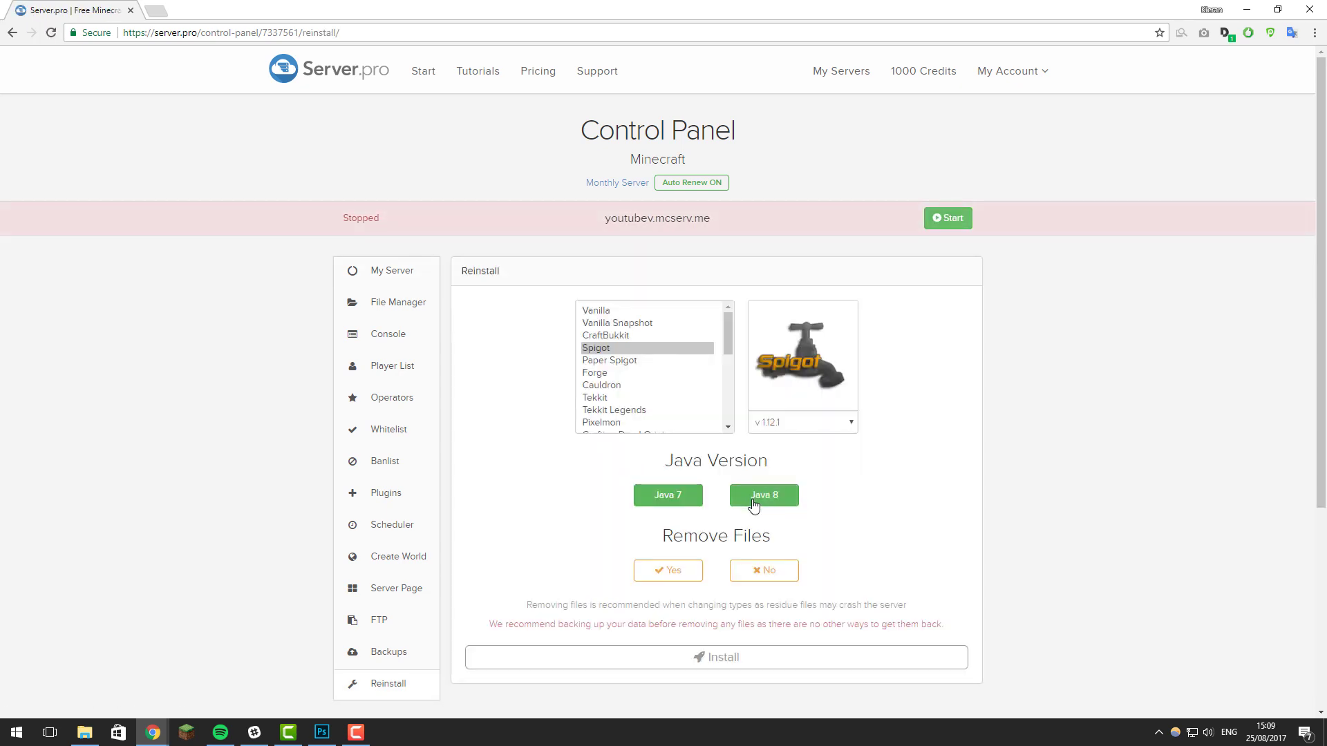
{"action": "left_click", "coordinate": [754, 499]}
{"action": "left_click", "coordinate": [761, 574]}
{"action": "left_click", "coordinate": [700, 660]}
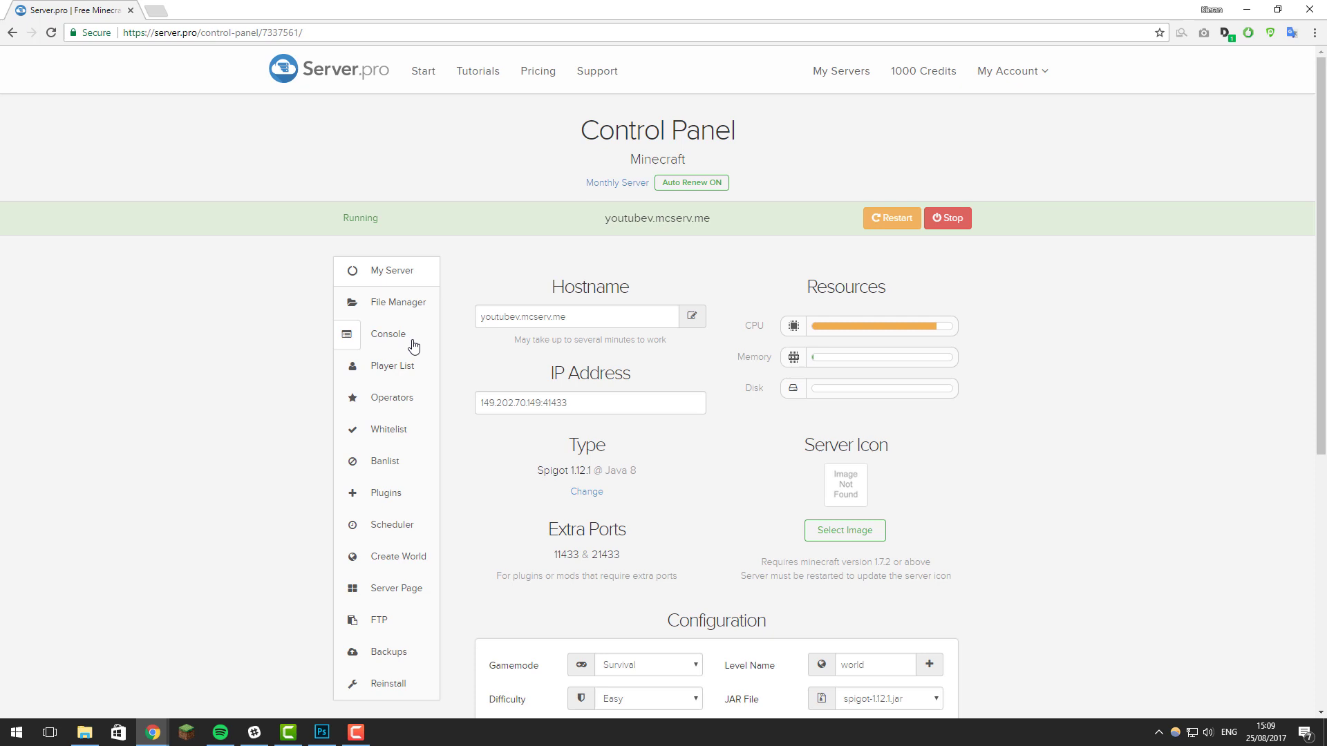
{"action": "left_click", "coordinate": [414, 346]}
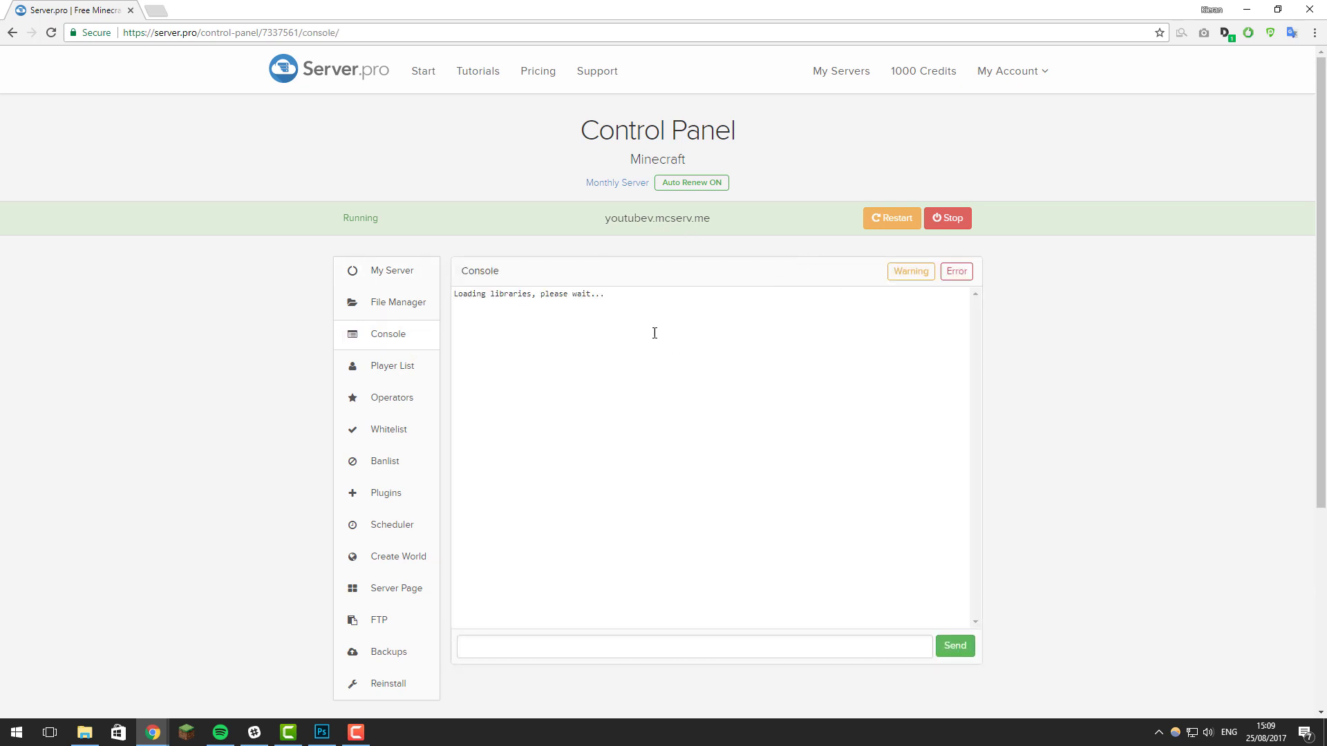
{"action": "left_click", "coordinate": [397, 275]}
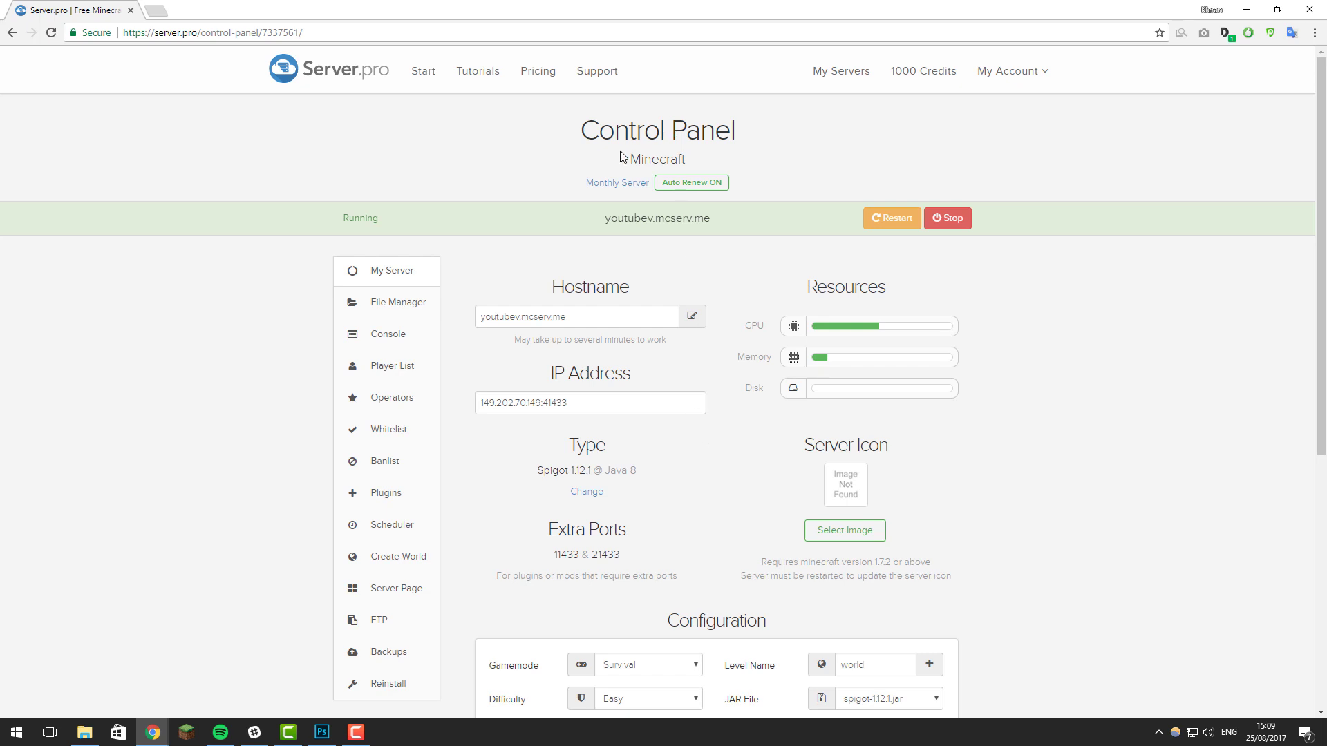
Open the blank Message Us form from the Support page
{"action": "left_click", "coordinate": [602, 73]}
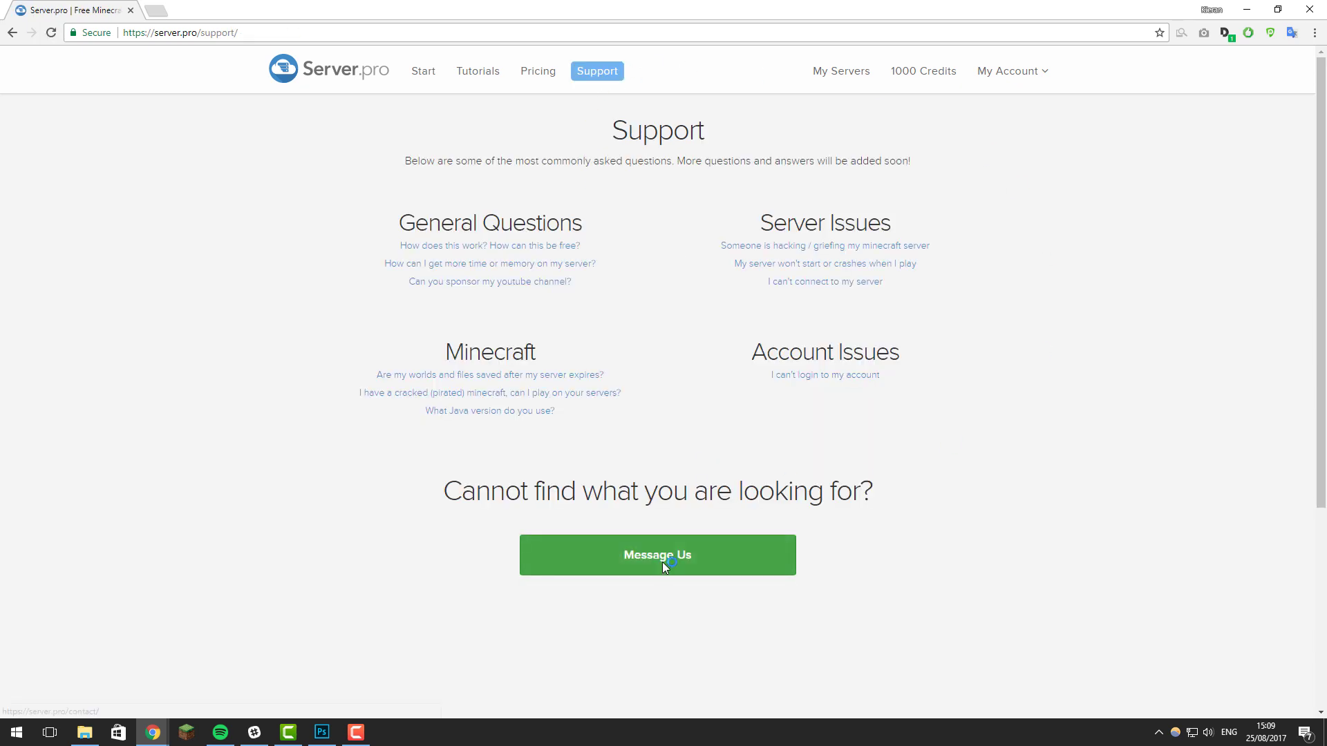
{"action": "left_click", "coordinate": [662, 559]}
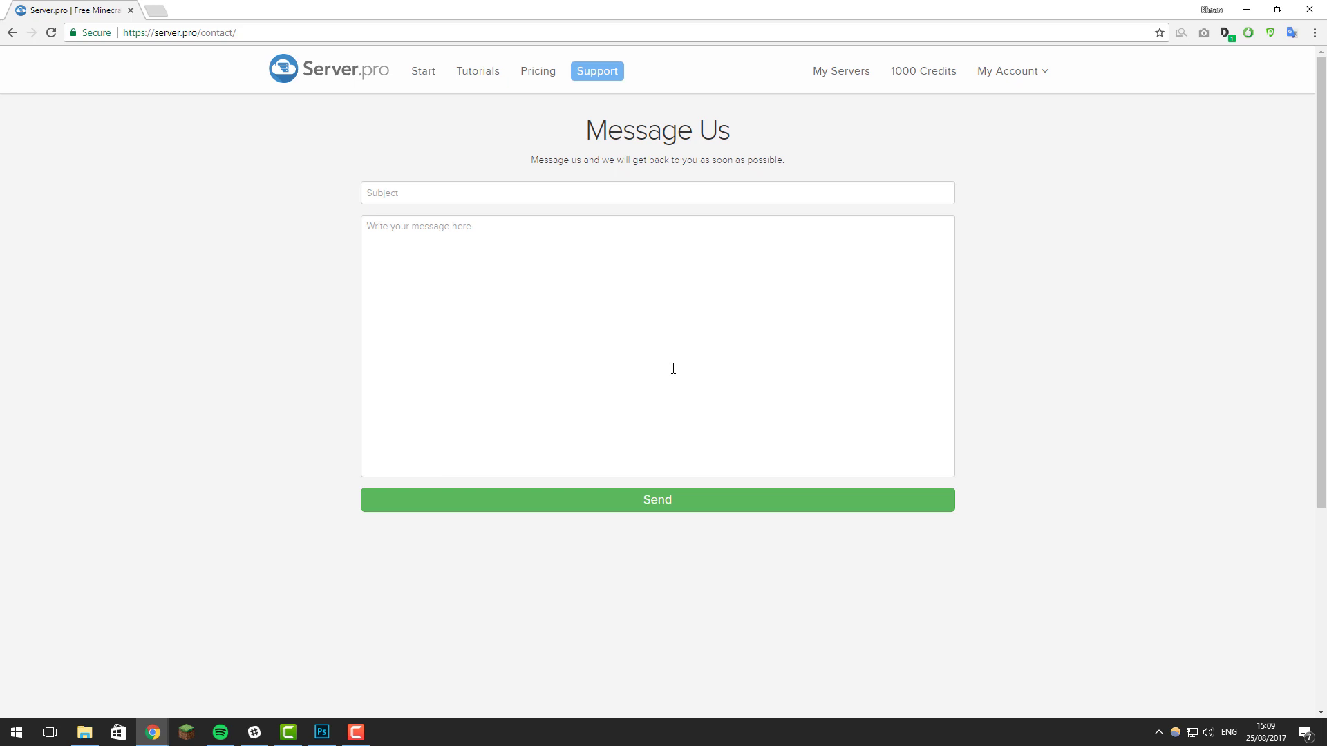